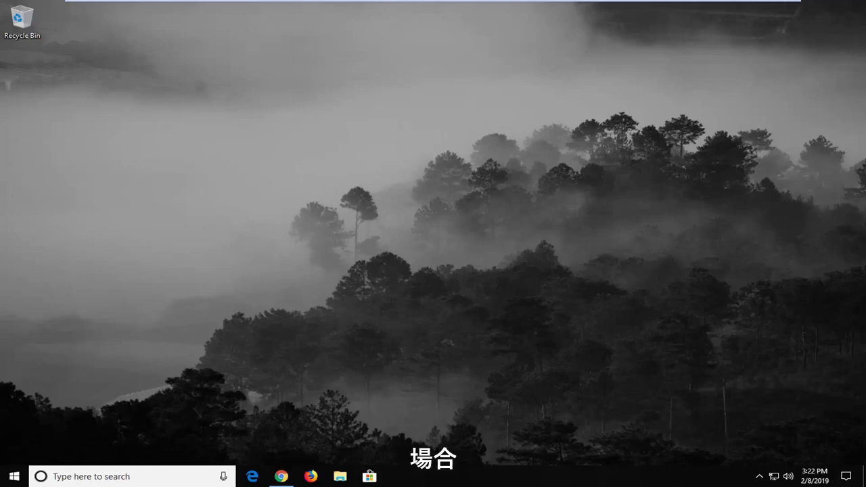
- Search Windows for "control panel" and open the Control Panel desktop app
click(14, 475)
click(14, 475)
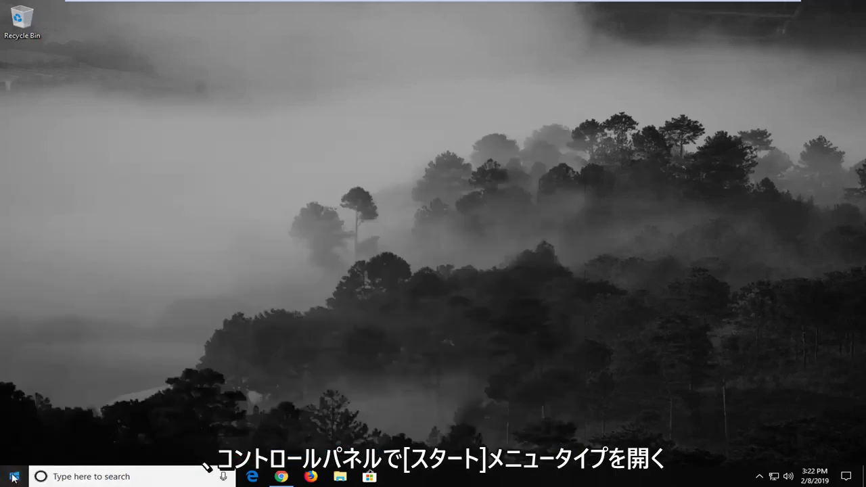
click(13, 475)
text(control panel)
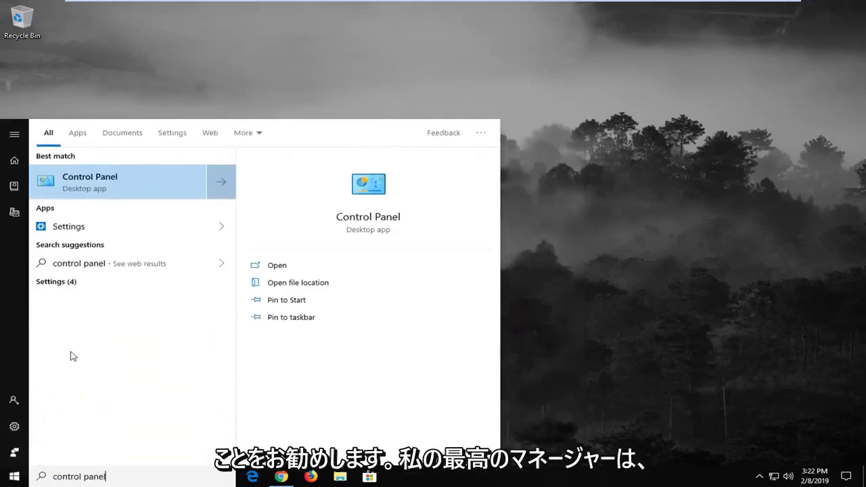
click(98, 181)
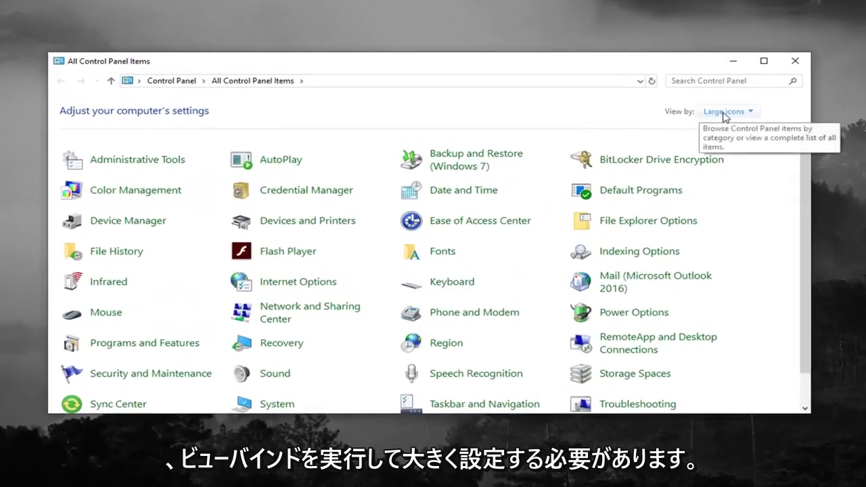
- Keep the Control Panel items in Large icons view and open the Network and Sharing Center
click(722, 112)
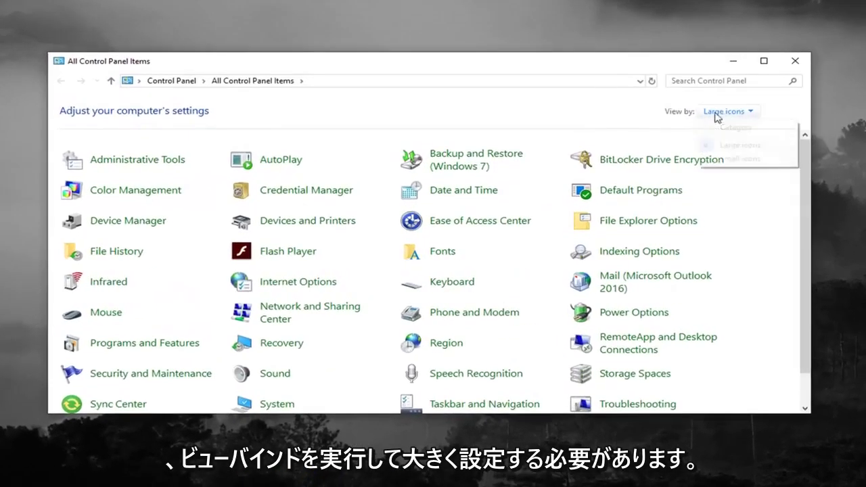
click(547, 128)
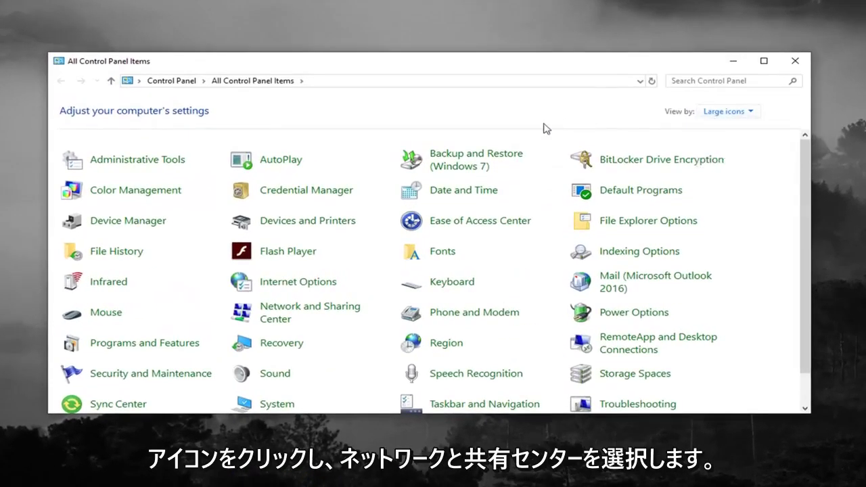
click(272, 321)
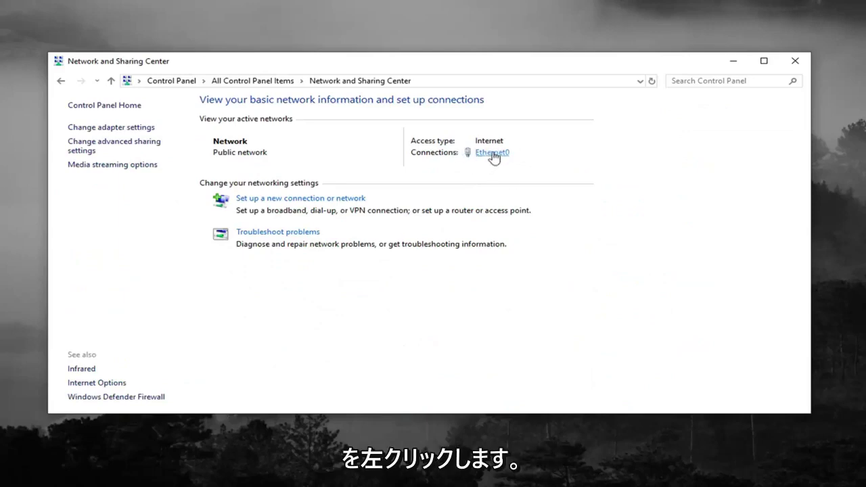
- Open the status of the Ethernet0 connection and bring up its connection properties
click(491, 155)
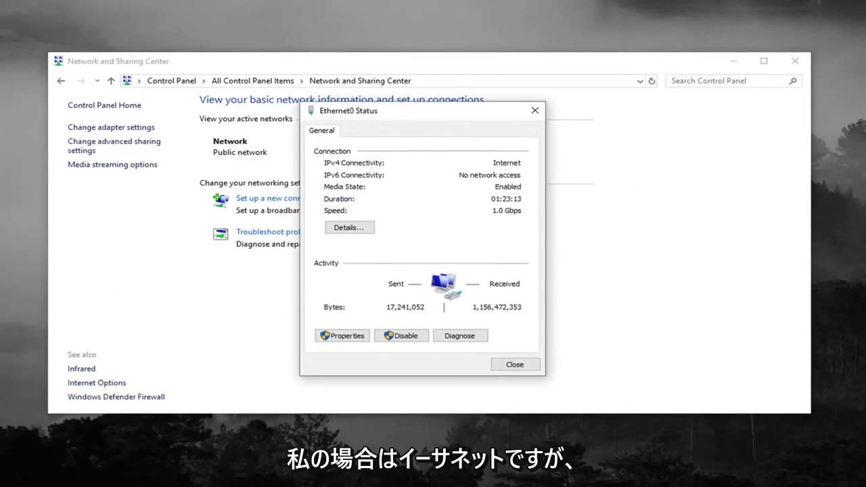
drag(425, 115, 439, 93)
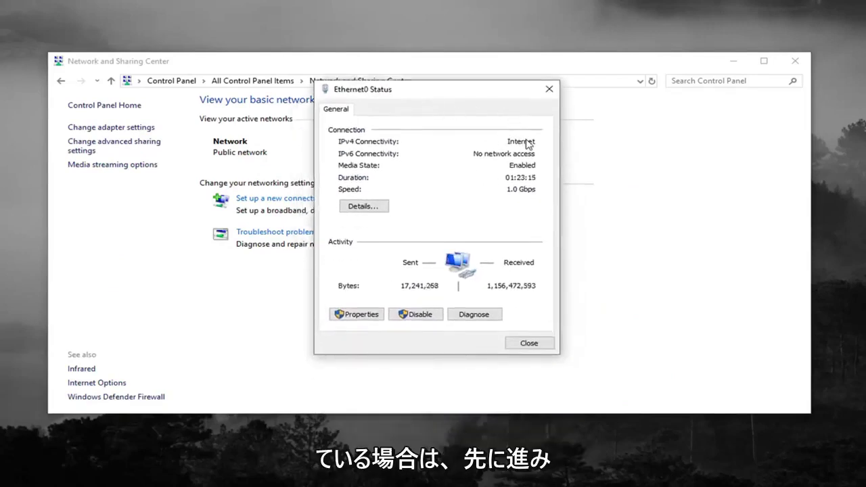
click(359, 316)
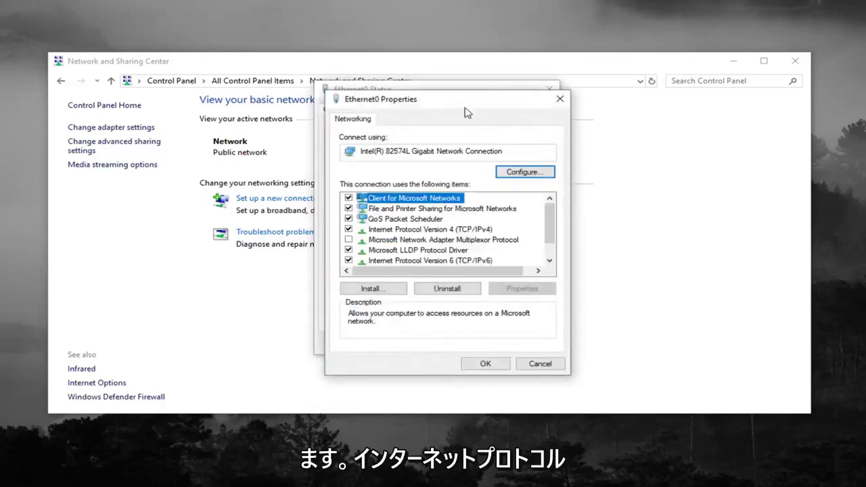
drag(467, 112, 458, 94)
- Open the Internet Protocol Version 4 (TCP/IPv4) properties and accept obtaining the IP address and DNS server address automatically
click(404, 211)
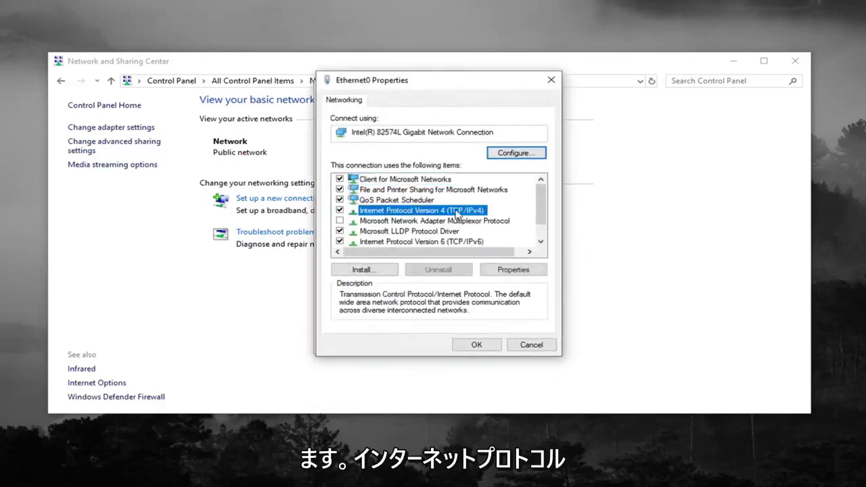
click(513, 272)
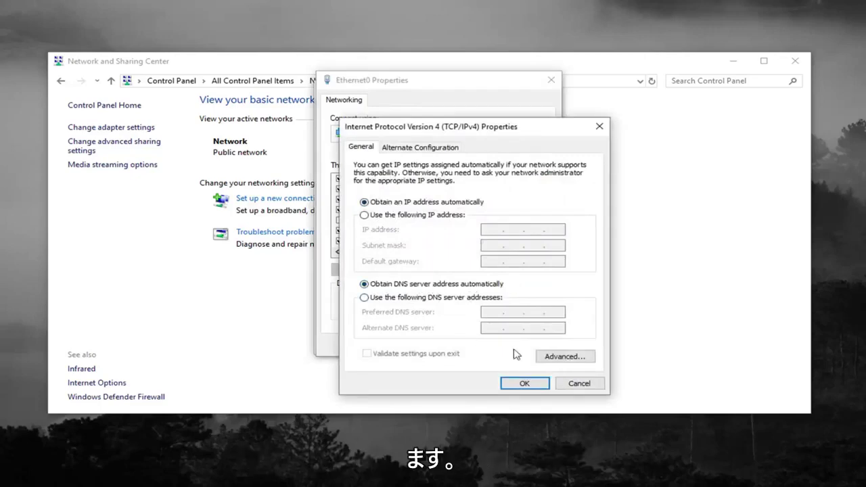
click(521, 383)
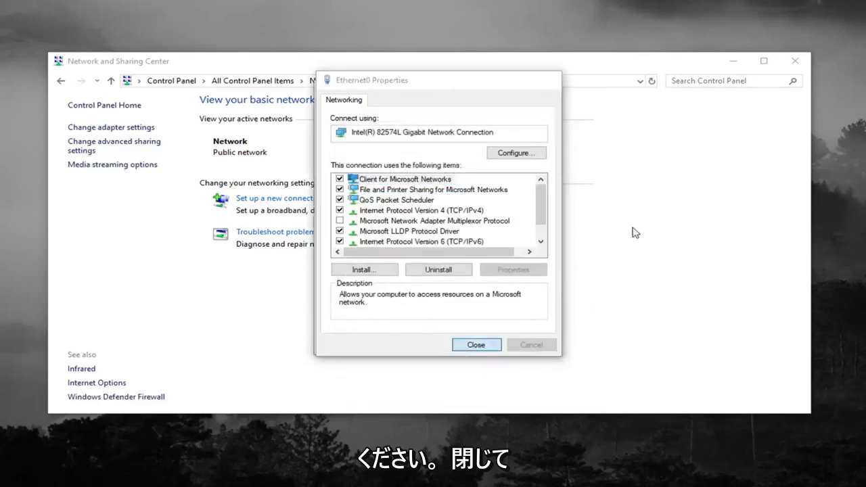
- Close the Ethernet0 properties and status dialogs and the Network and Sharing Center
key(Return)
click(550, 90)
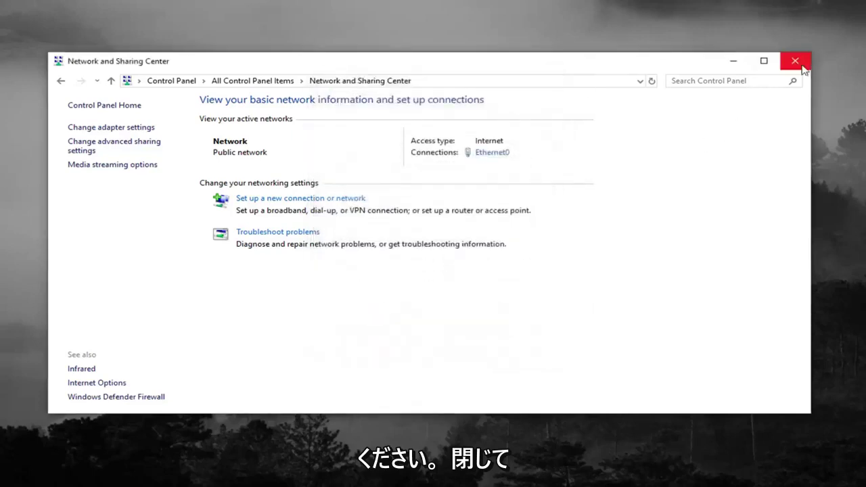
click(802, 66)
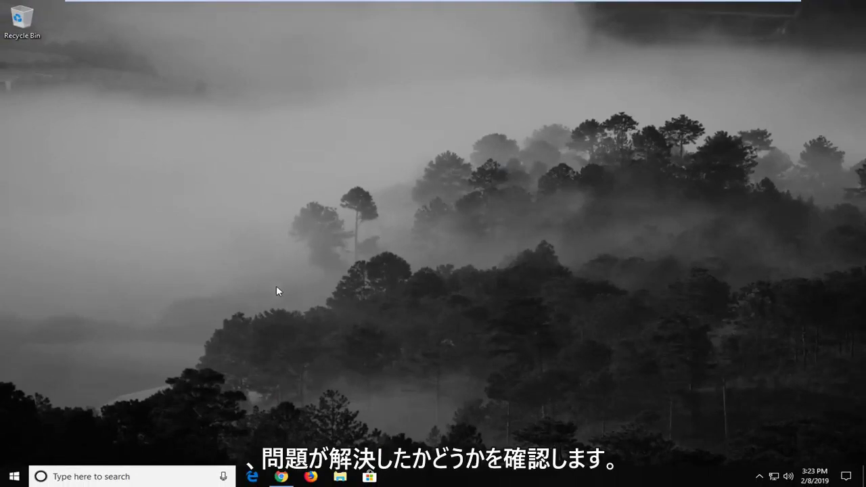
- Switch to Google Chrome and open its settings page
click(282, 476)
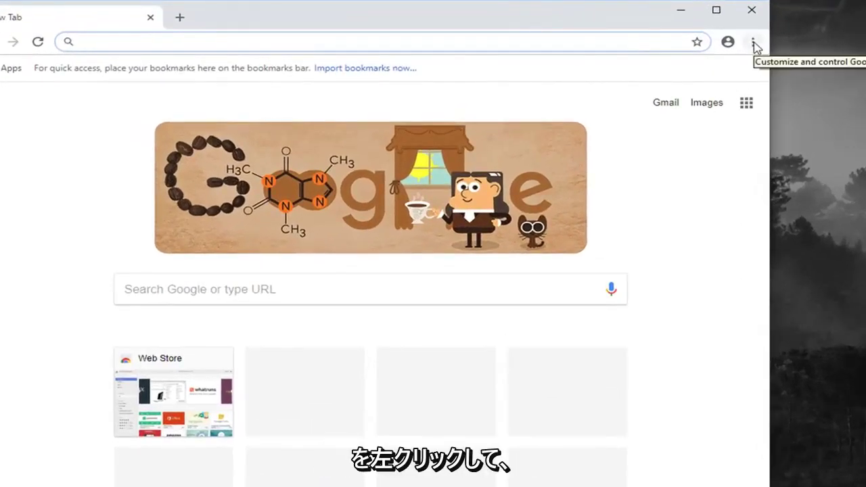
click(752, 43)
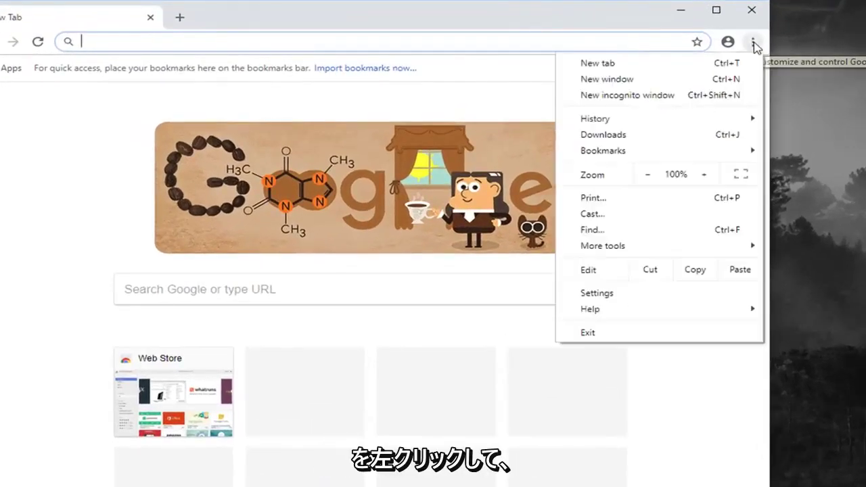
click(595, 293)
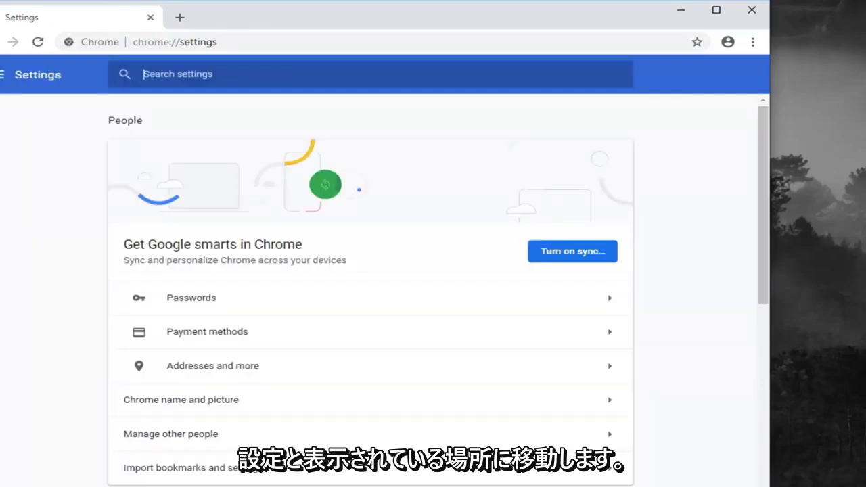
- Expand the Advanced section at the end of the Chrome settings page
scroll(643, 320, down, 1)
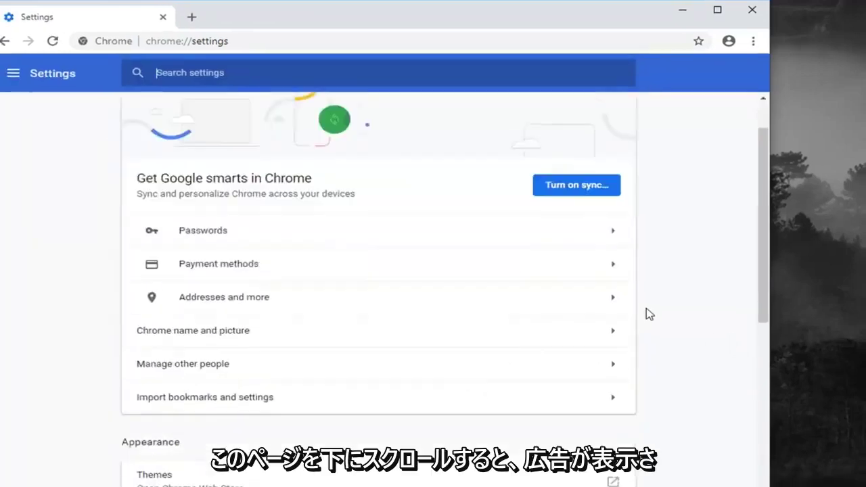
scroll(646, 315, down, 4)
scroll(646, 318, down, 3)
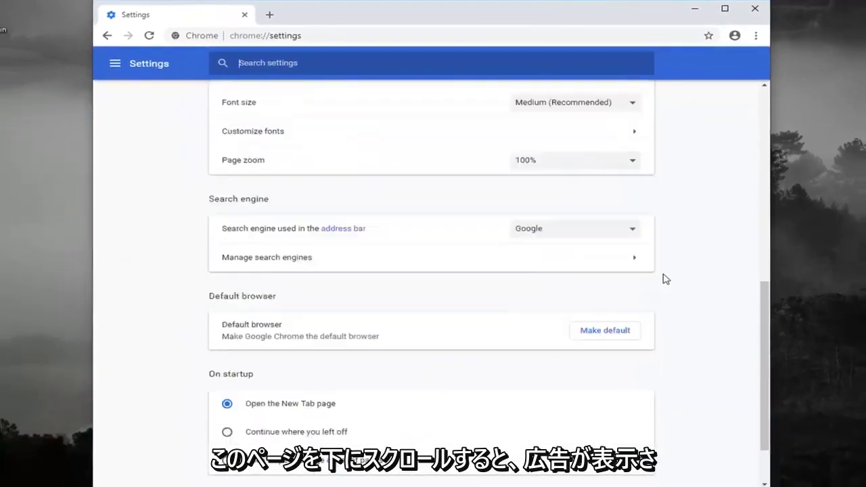
scroll(662, 279, down, 1)
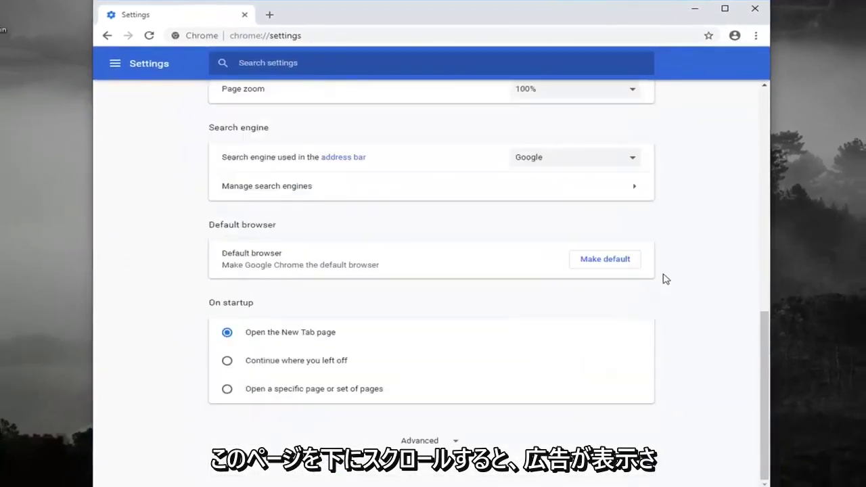
click(415, 440)
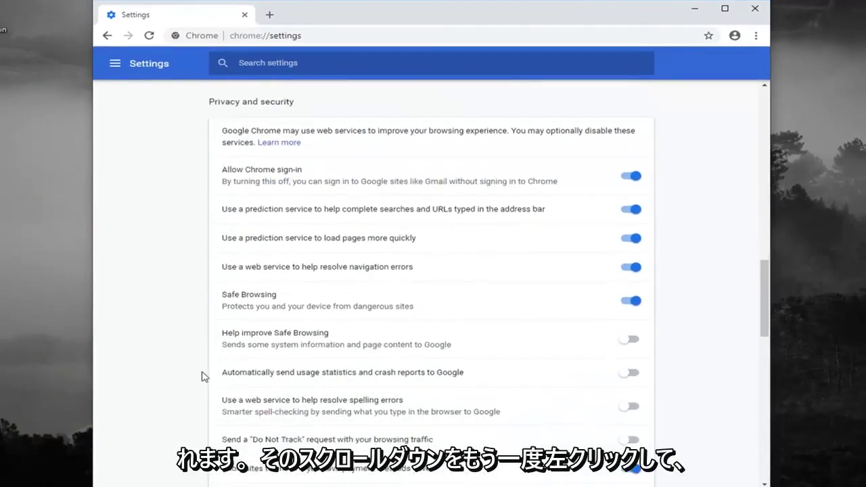
- Restore Chrome's settings to their original defaults and confirm the reset, leaving the reporting of current settings enabled
scroll(203, 377, down, 9)
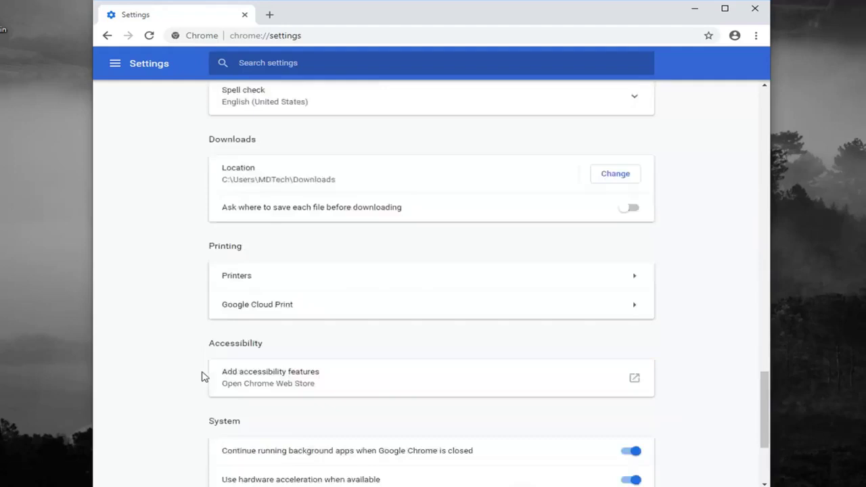
scroll(203, 377, down, 3)
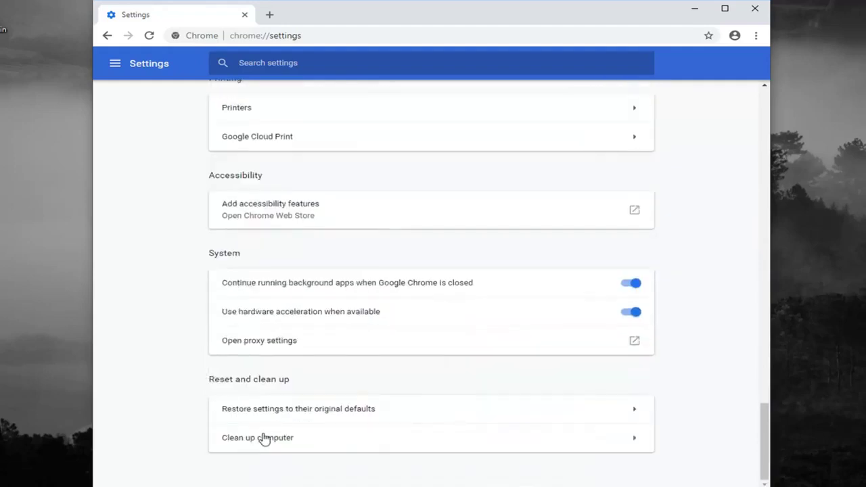
click(319, 410)
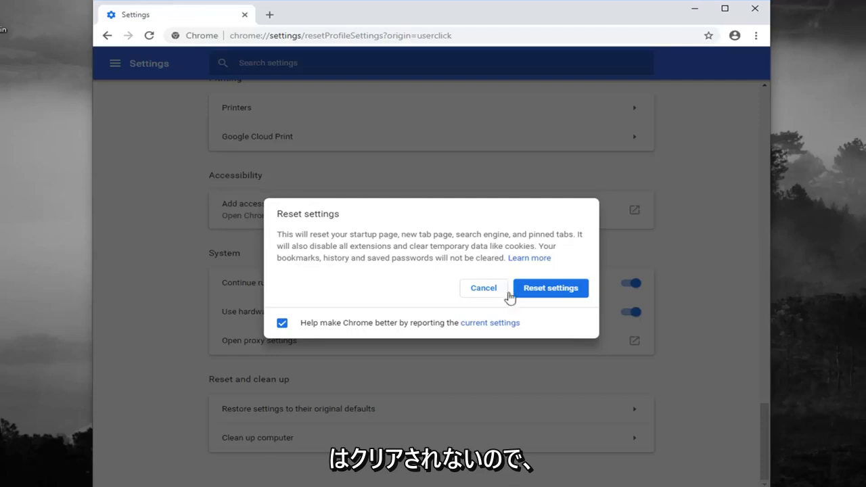
click(555, 292)
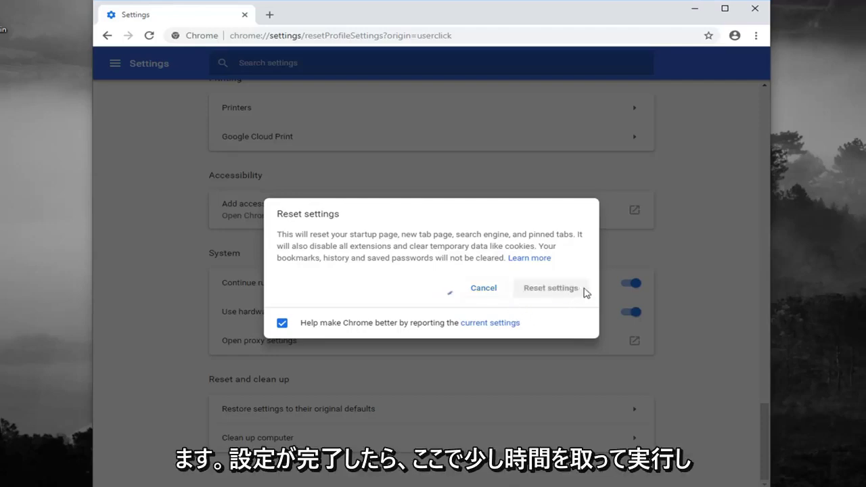